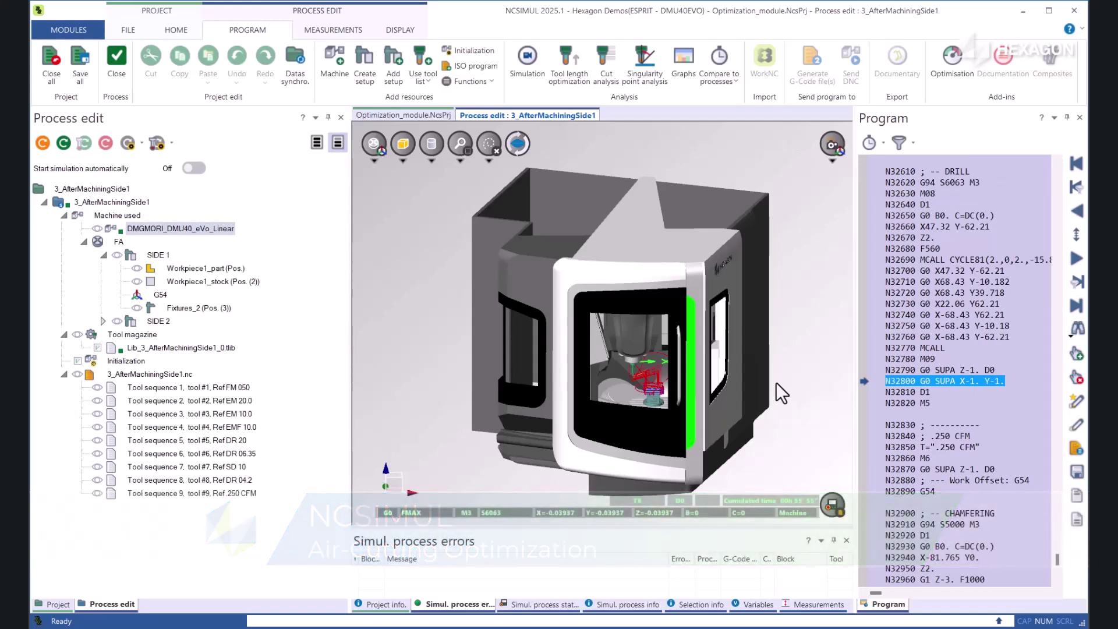
Step: Run a cut analysis in the Optimisation module with milling segmentation at 10% of tool diameter, checking the Nc-tapes and tool sequences settings
middle_drag(776, 382, 750, 355)
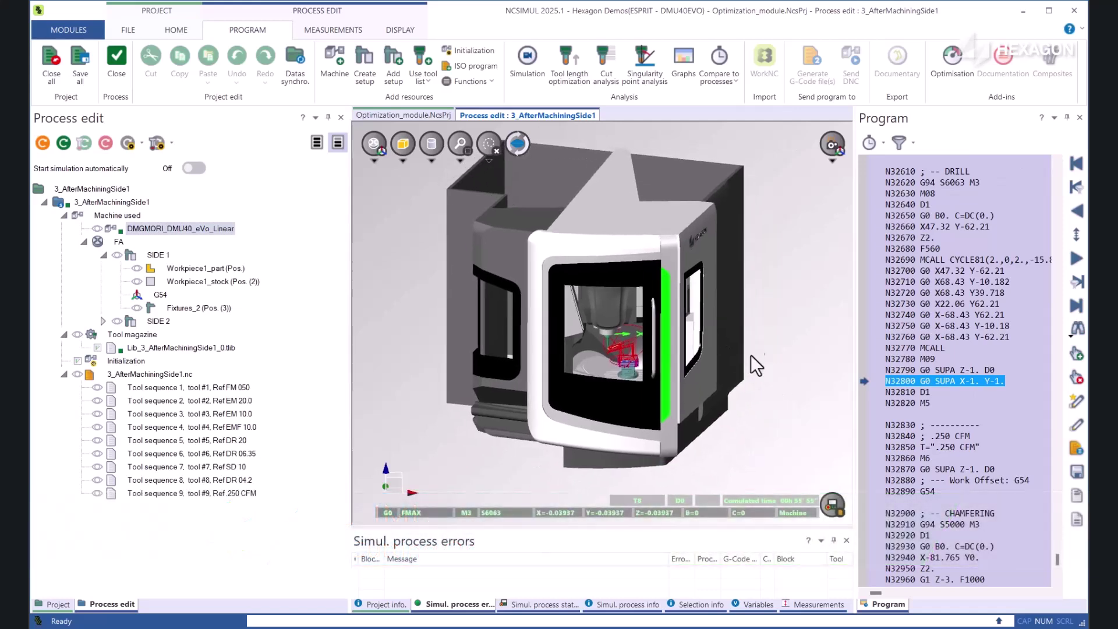
click(962, 58)
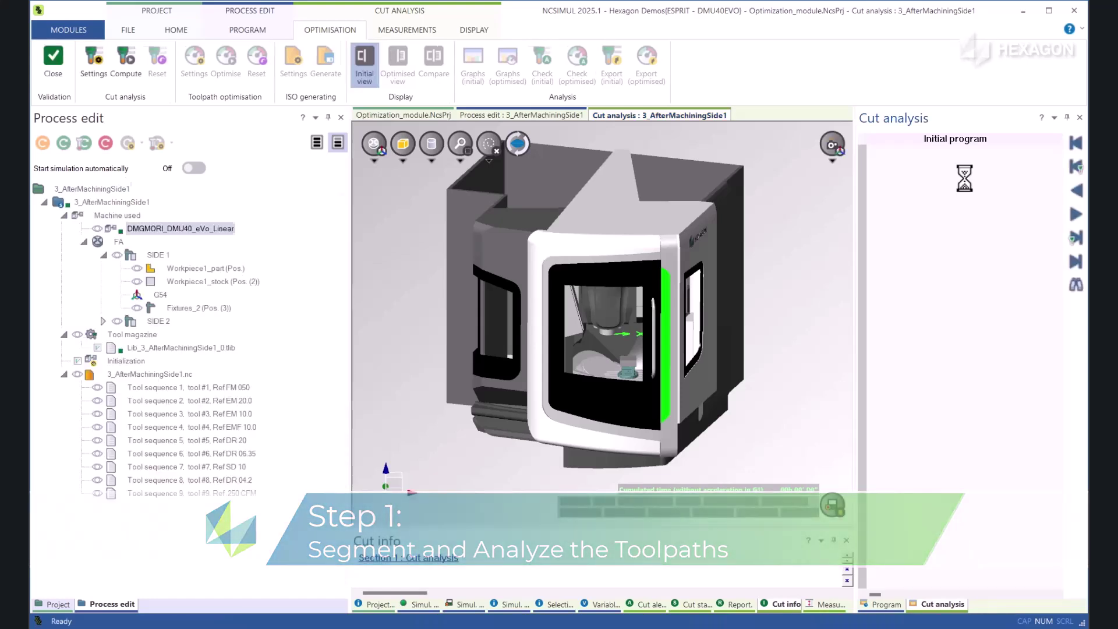
click(94, 61)
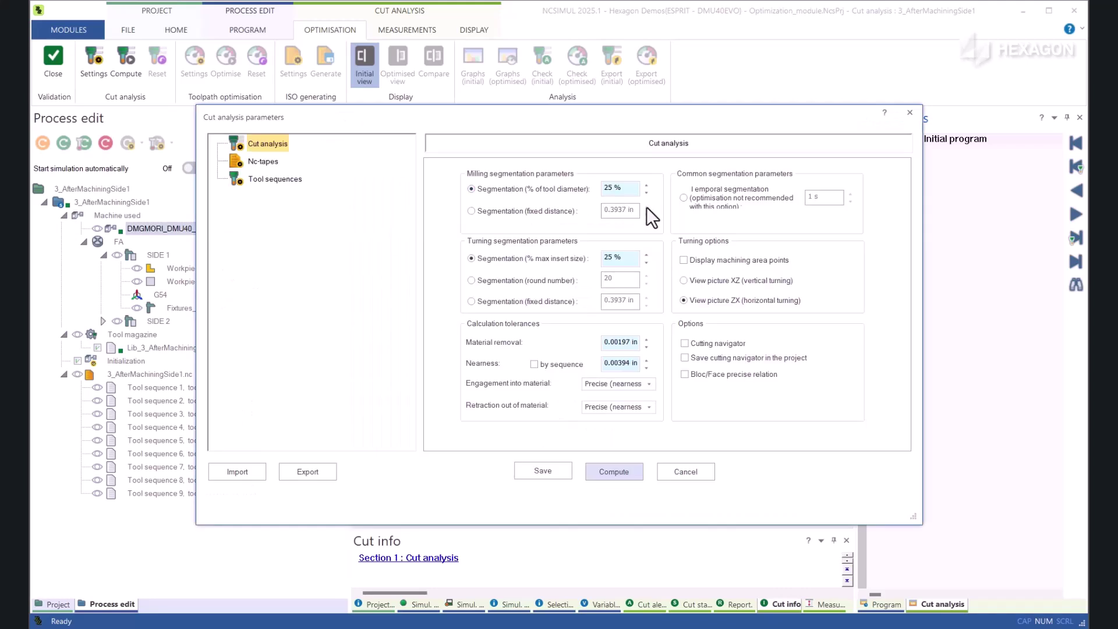
drag(615, 191, 583, 190)
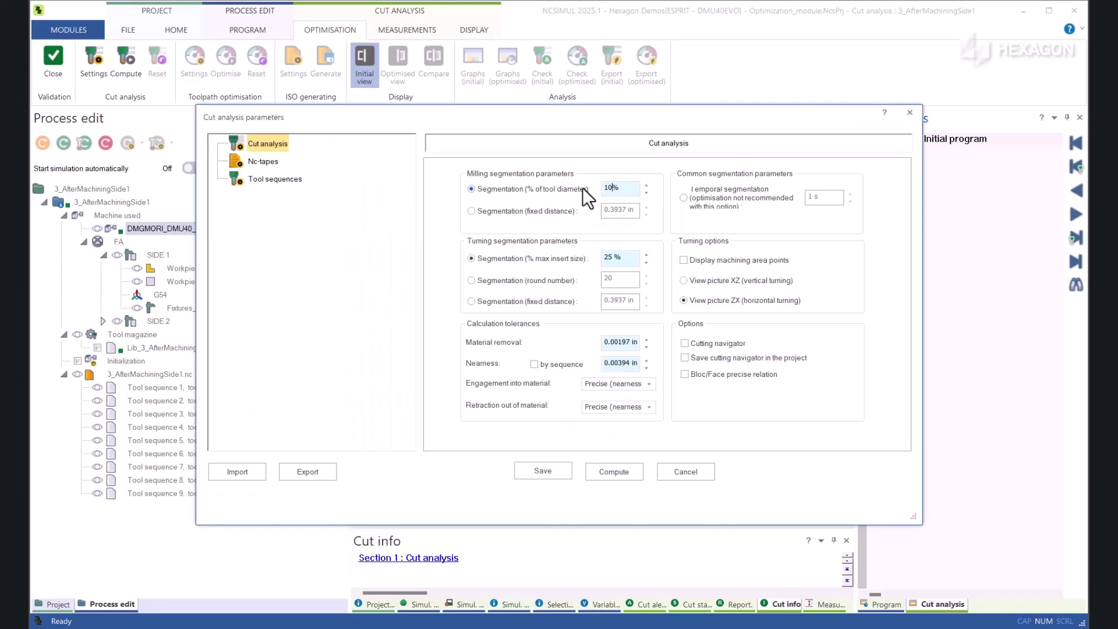
drag(610, 257, 601, 257)
click(264, 161)
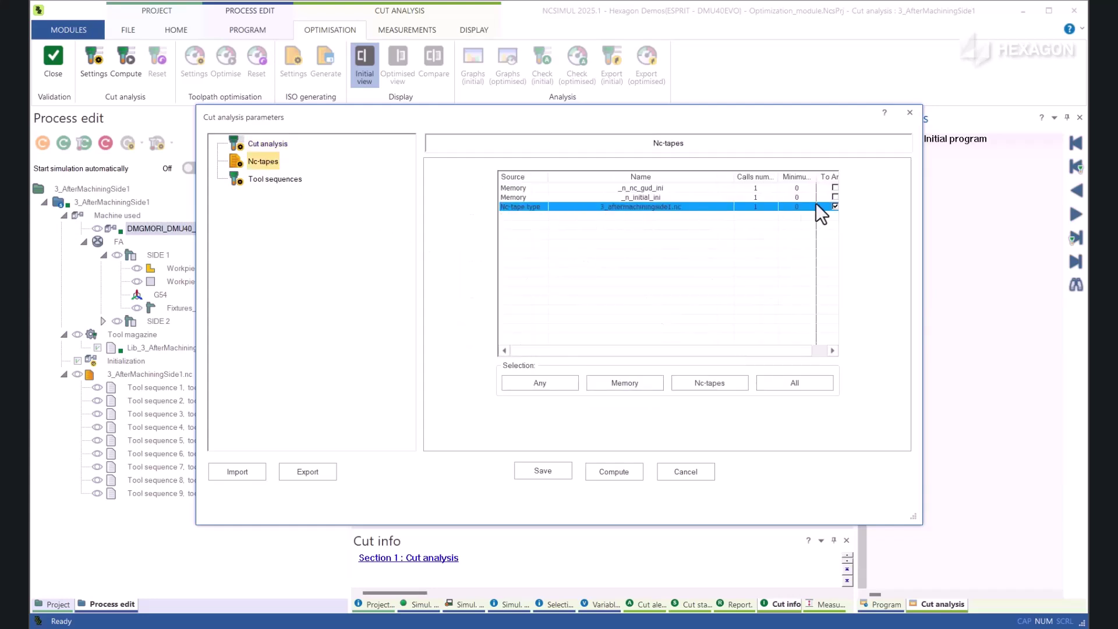
click(249, 180)
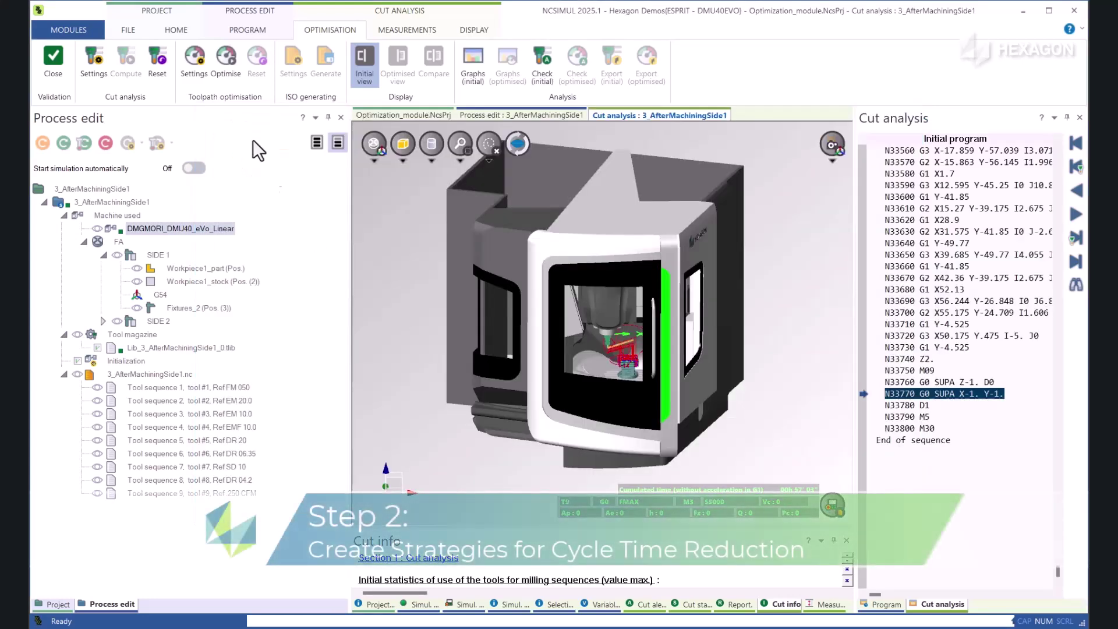
Step: Add a milling aircut optimisation with engagement and retract distances of 0.1 in and 0.05 in on stock
click(184, 58)
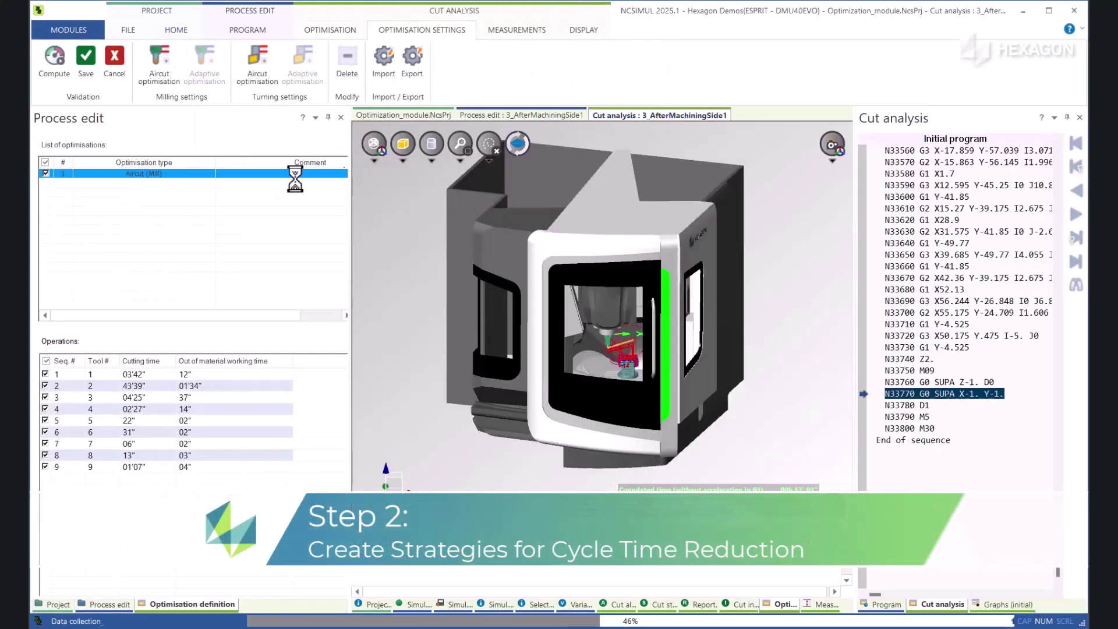
click(159, 69)
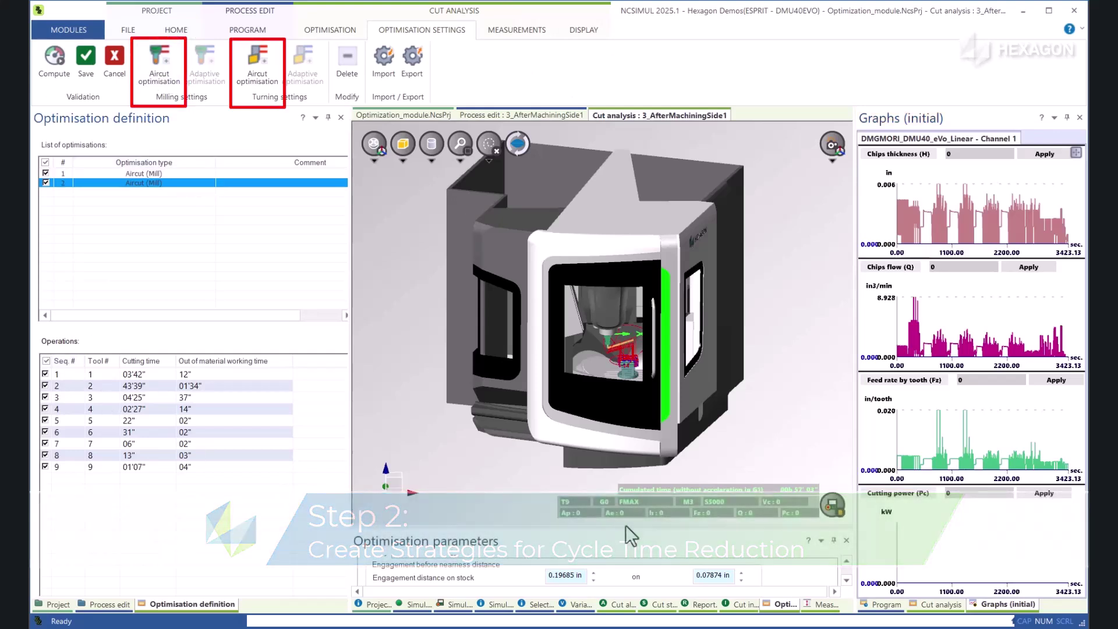
drag(625, 526, 640, 310)
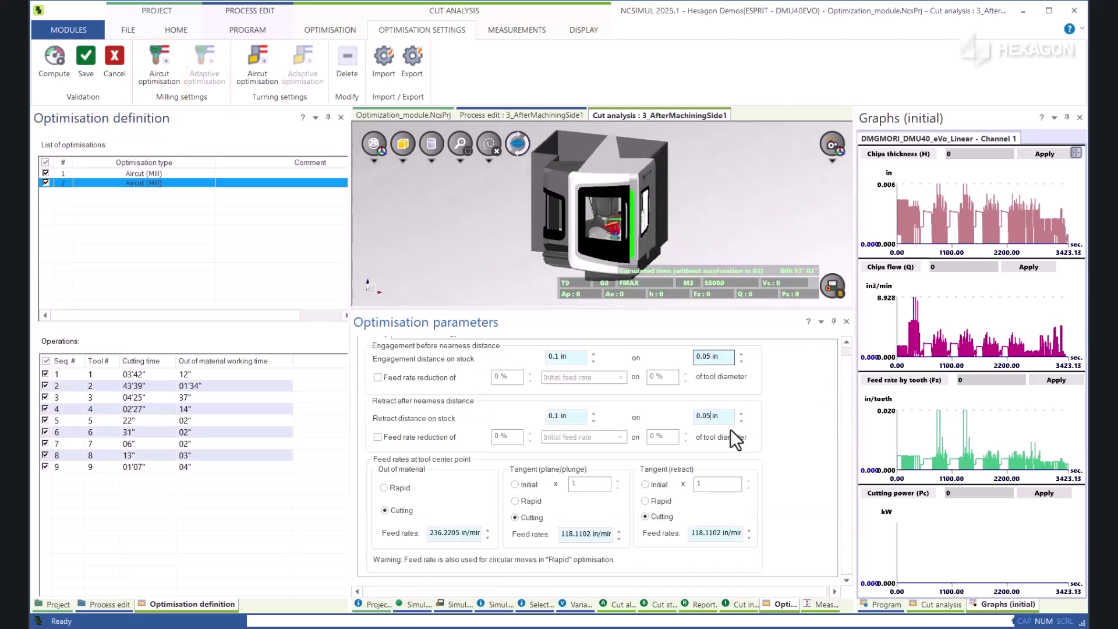
Step: Set the out-of-material cutting feed rate to 900 in/min and both tangent feeds to Initial x 1.1, and compute the optimisation
drag(460, 533, 419, 533)
text(900)
click(528, 484)
click(643, 485)
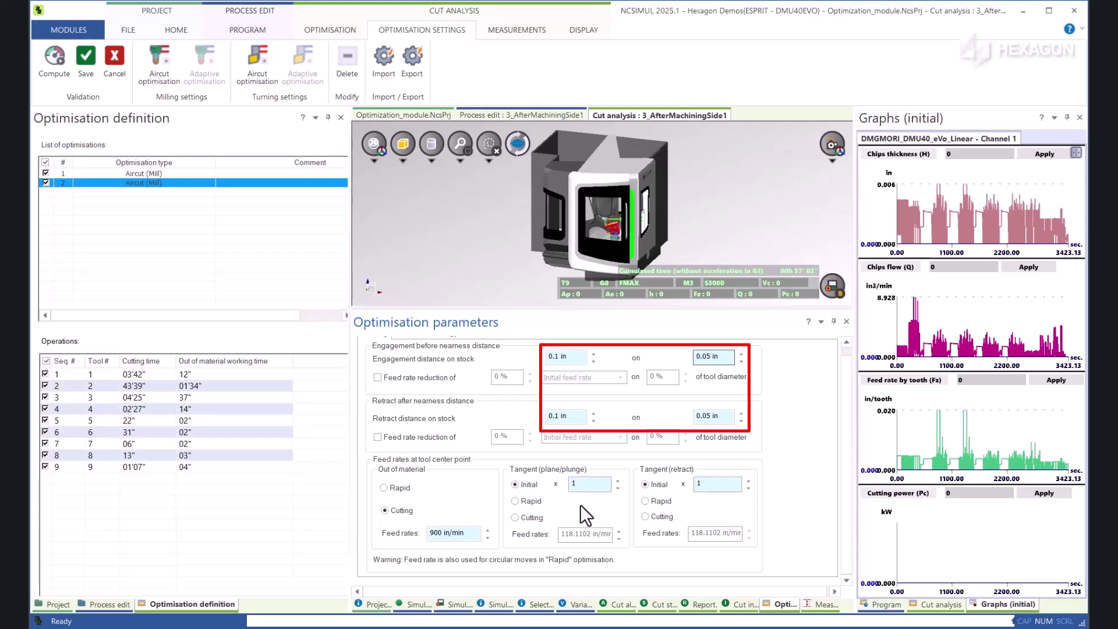
text(1)
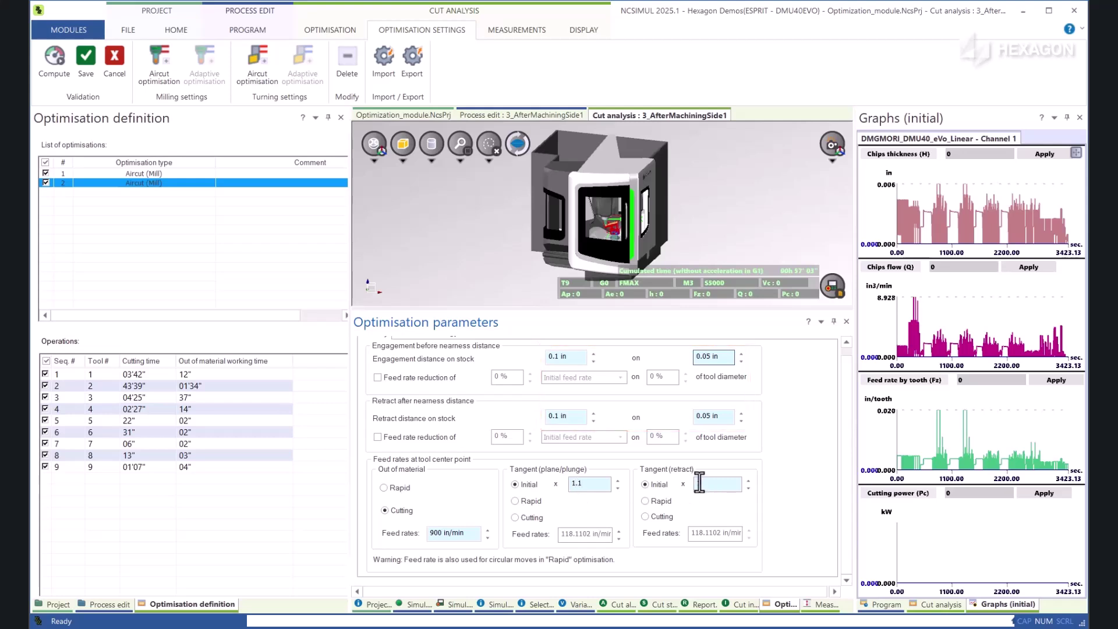
text(.1)
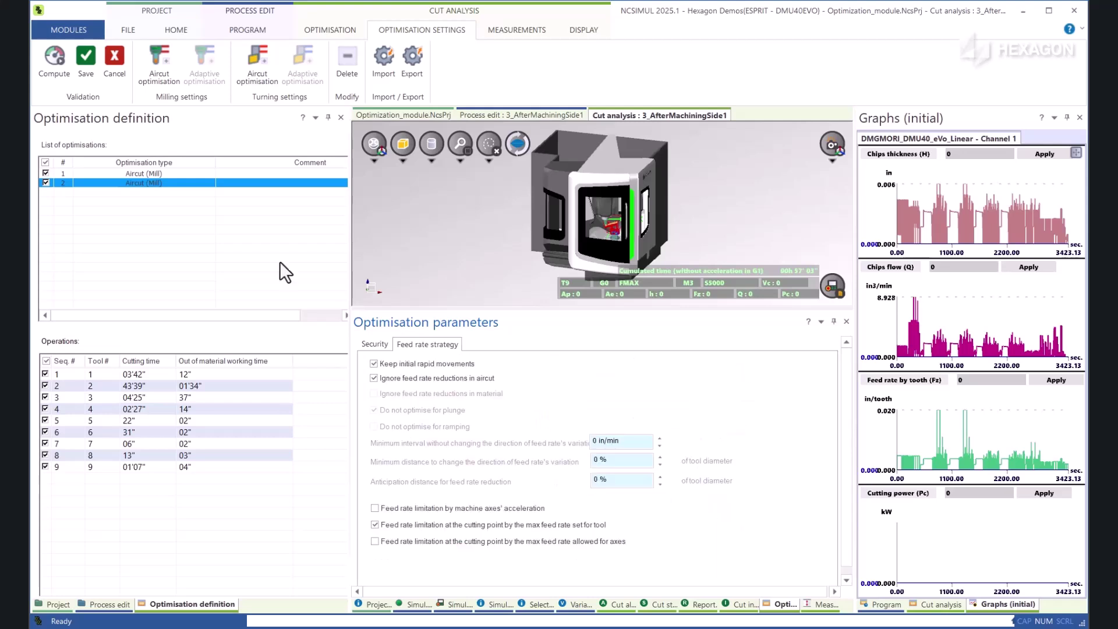
click(54, 74)
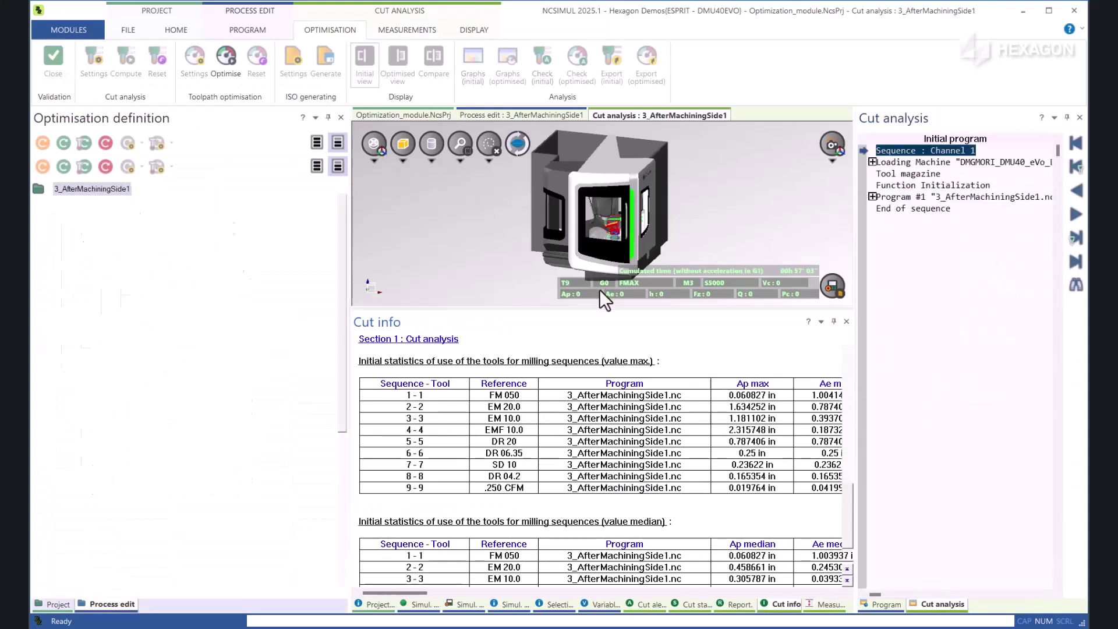
Step: Review the total time in the optimisation synthesis and the initial tool statistics tables across all their columns
drag(701, 513, 481, 510)
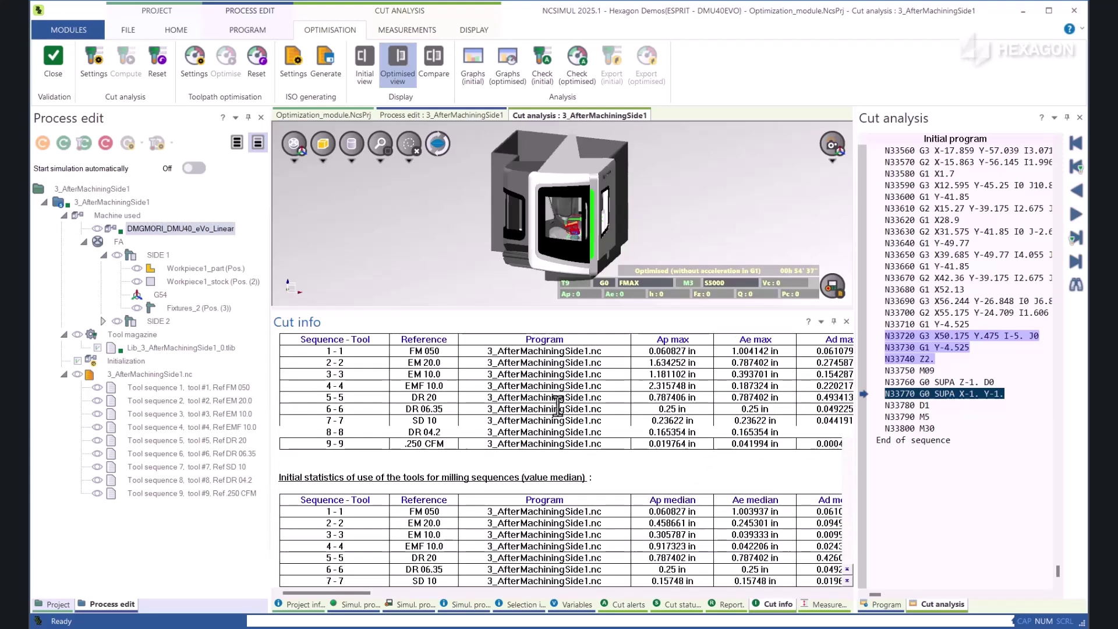
scroll(478, 403, up, 2)
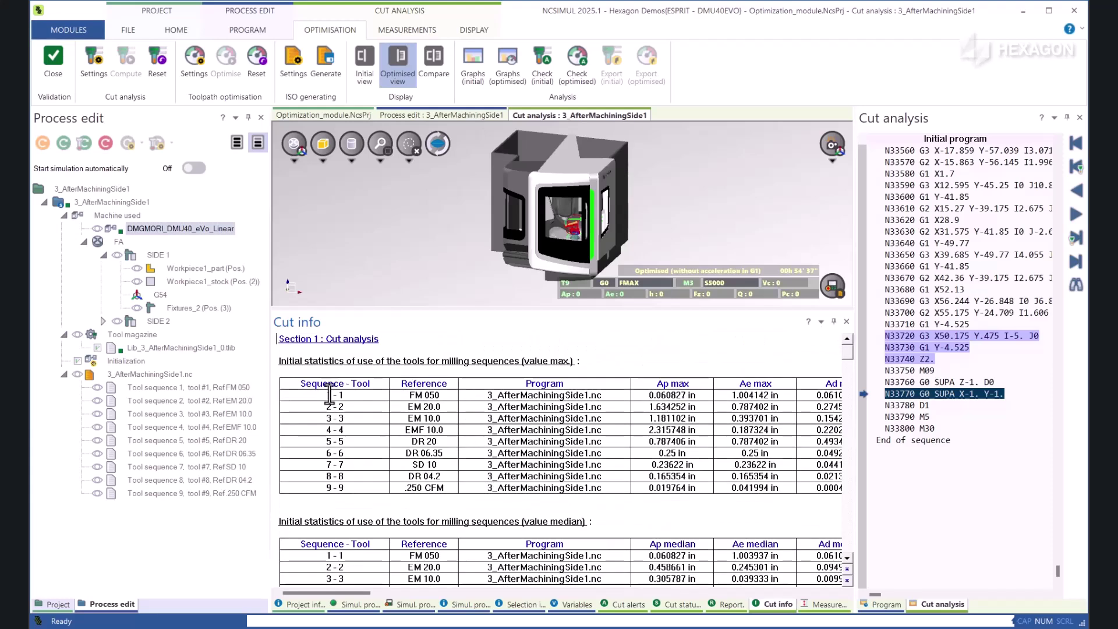
drag(319, 593, 463, 589)
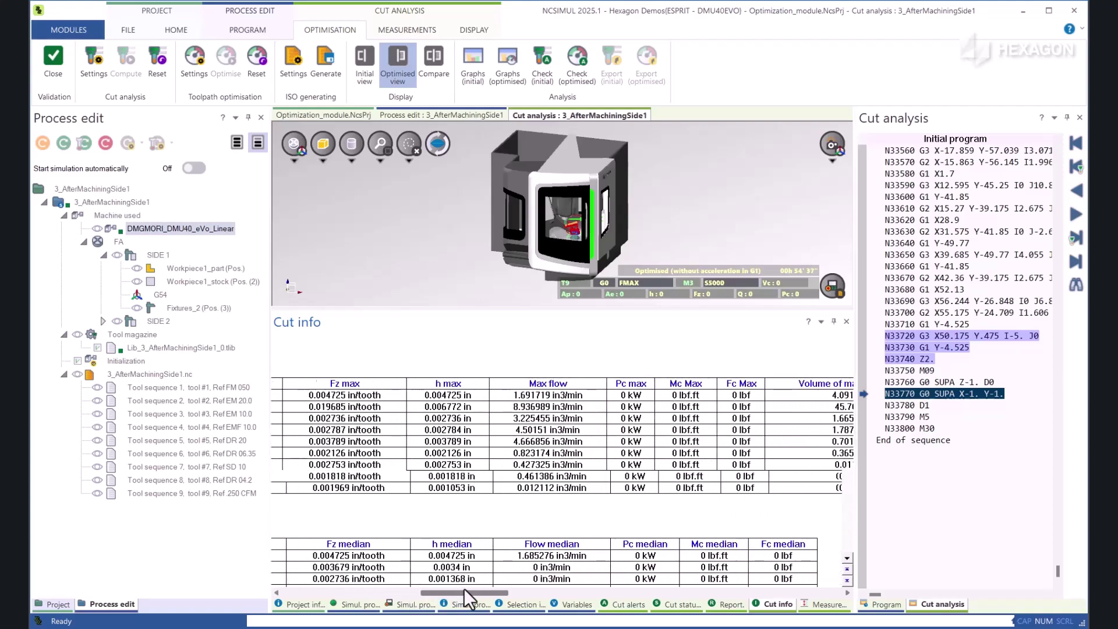
Step: Show the optimised feed rate graph and compare the initial and optimised trajectories at block N33720
click(515, 68)
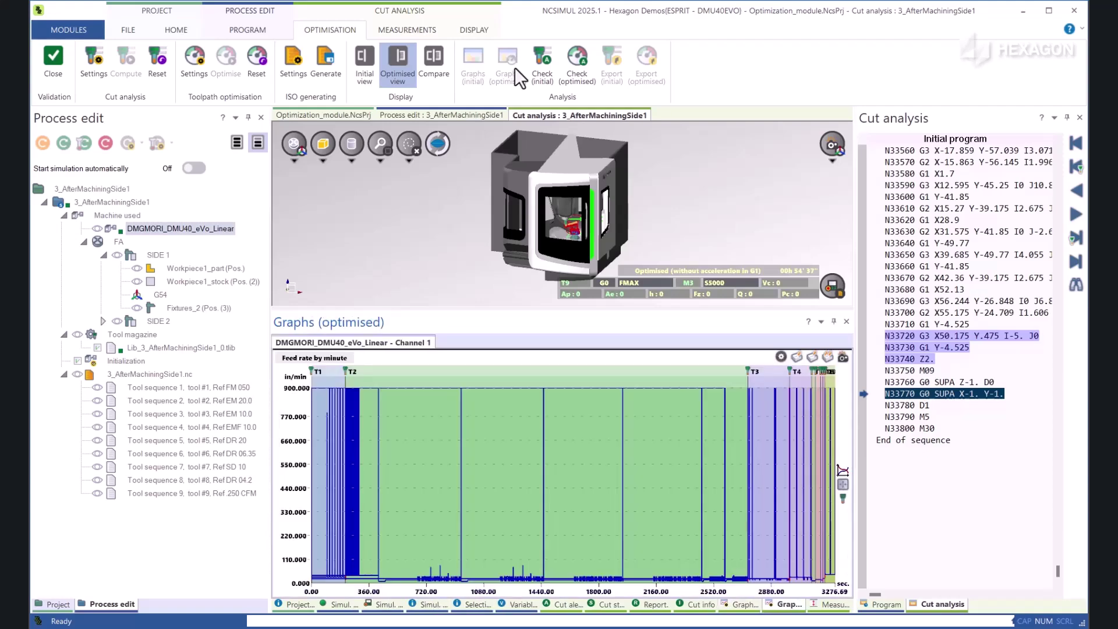
click(434, 65)
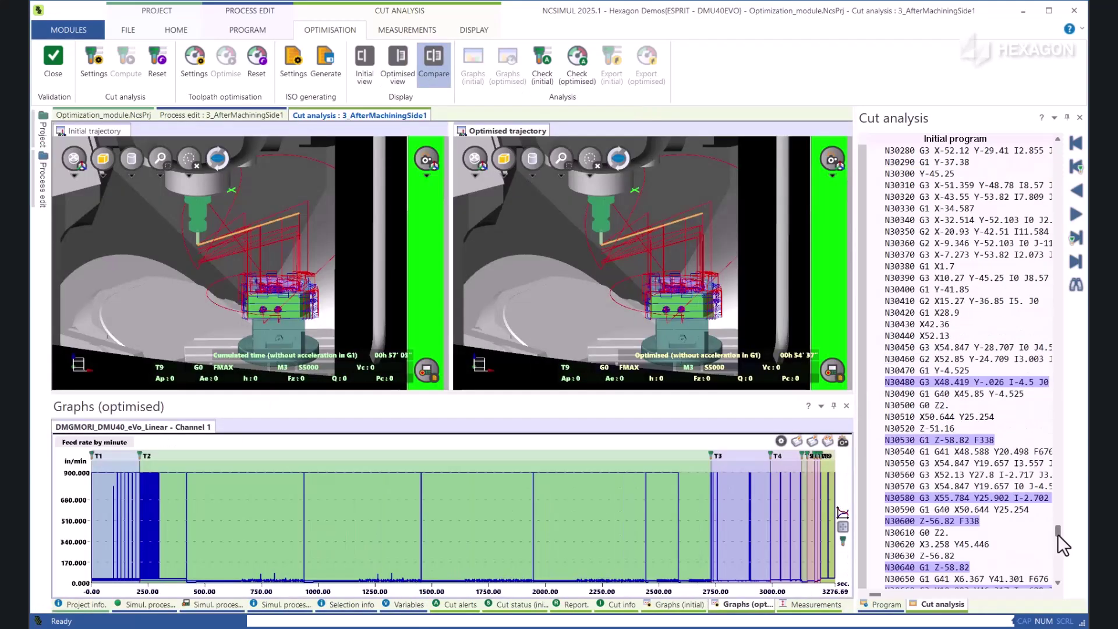
drag(1058, 533, 1067, 581)
scroll(960, 529, down, 1)
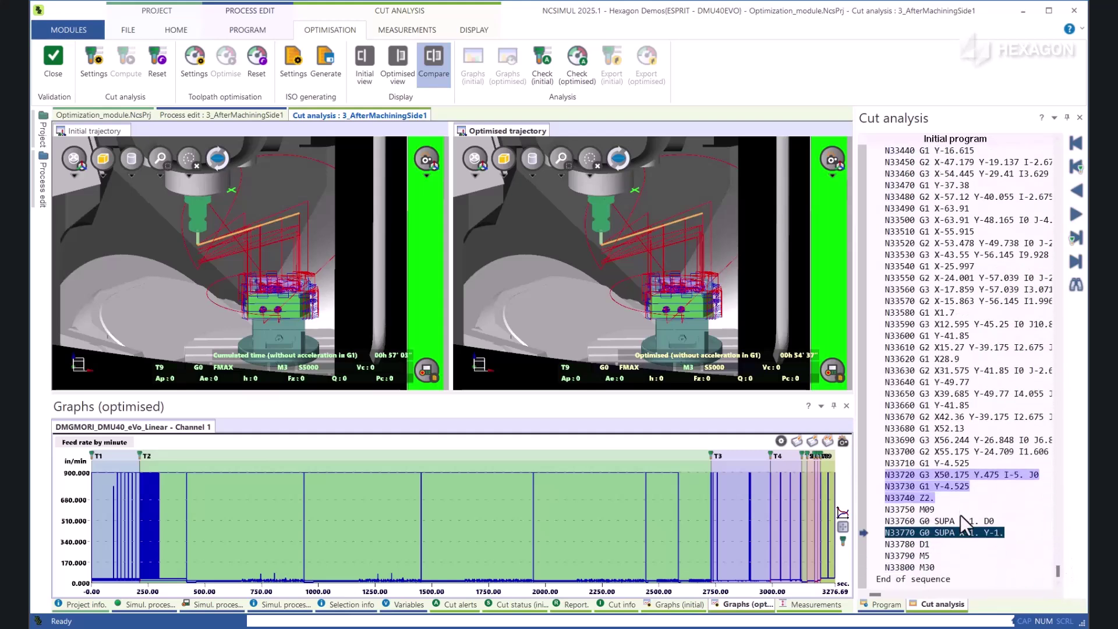
double_click(959, 476)
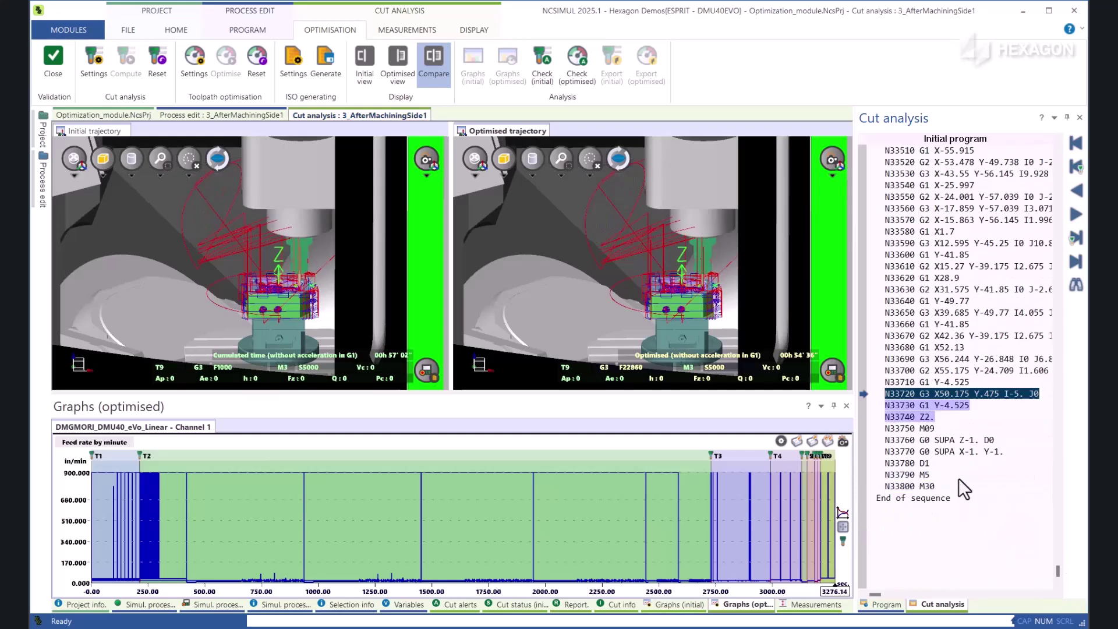
Step: Limit the compared trajectories to the tool 9 sequence and examine the tool position inside the part's pocket
click(590, 177)
click(592, 195)
scroll(693, 233, up, 4)
mouse_move(693, 230)
middle_down()
mouse_move(701, 243)
mouse_move(705, 223)
middle_up()
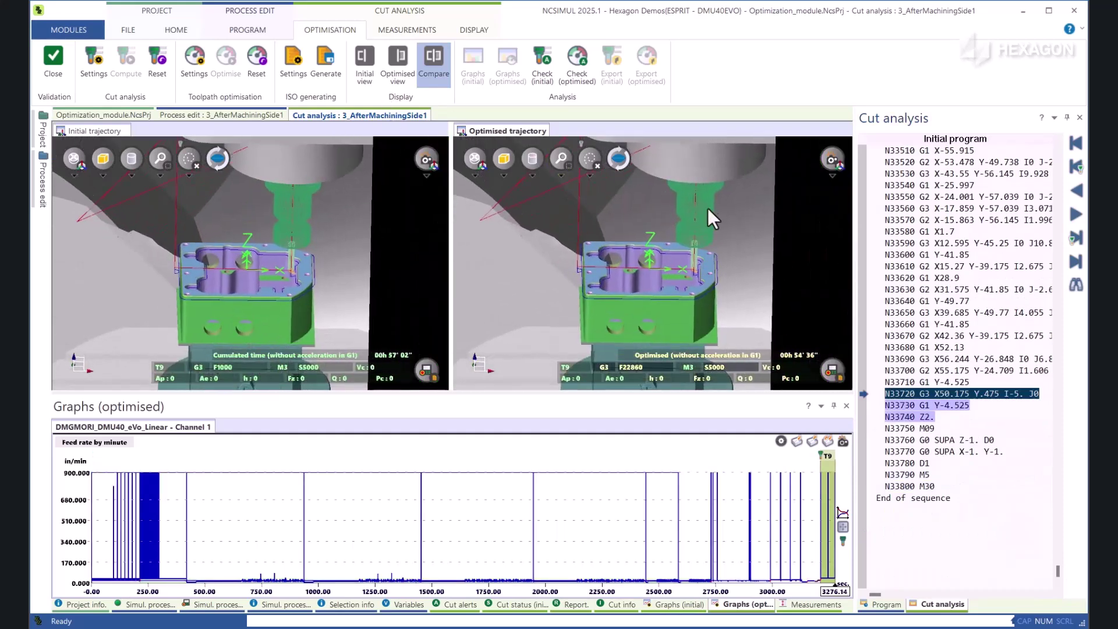
scroll(710, 233, up, 4)
scroll(725, 230, up, 3)
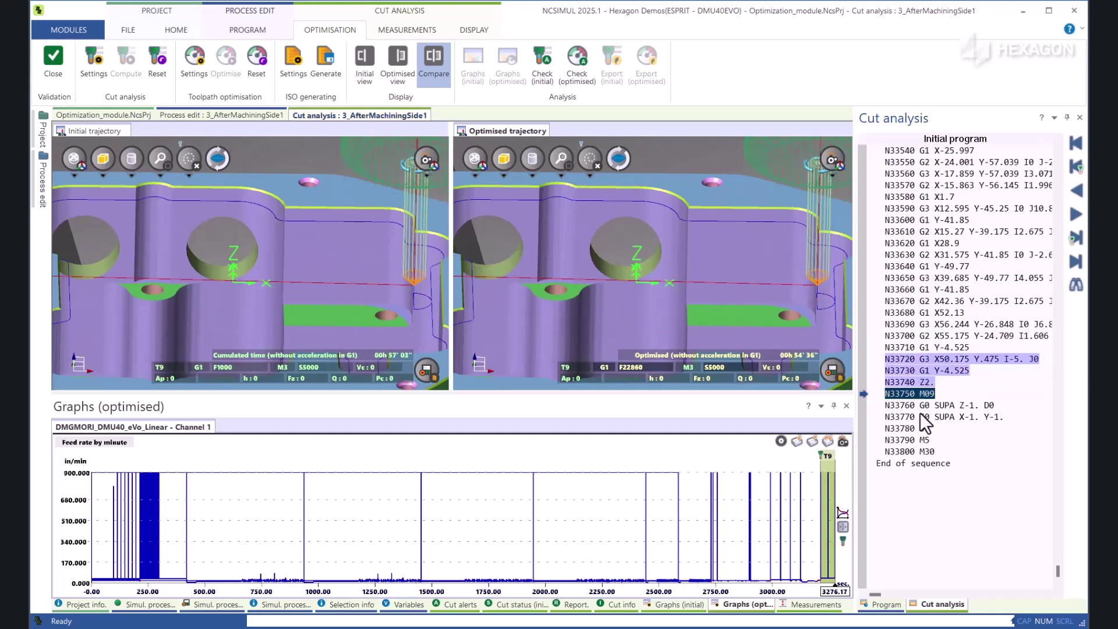
Step: Step back through the optimised blocks N33740 to N33720 to compare their feed rates in both trajectory views
click(926, 381)
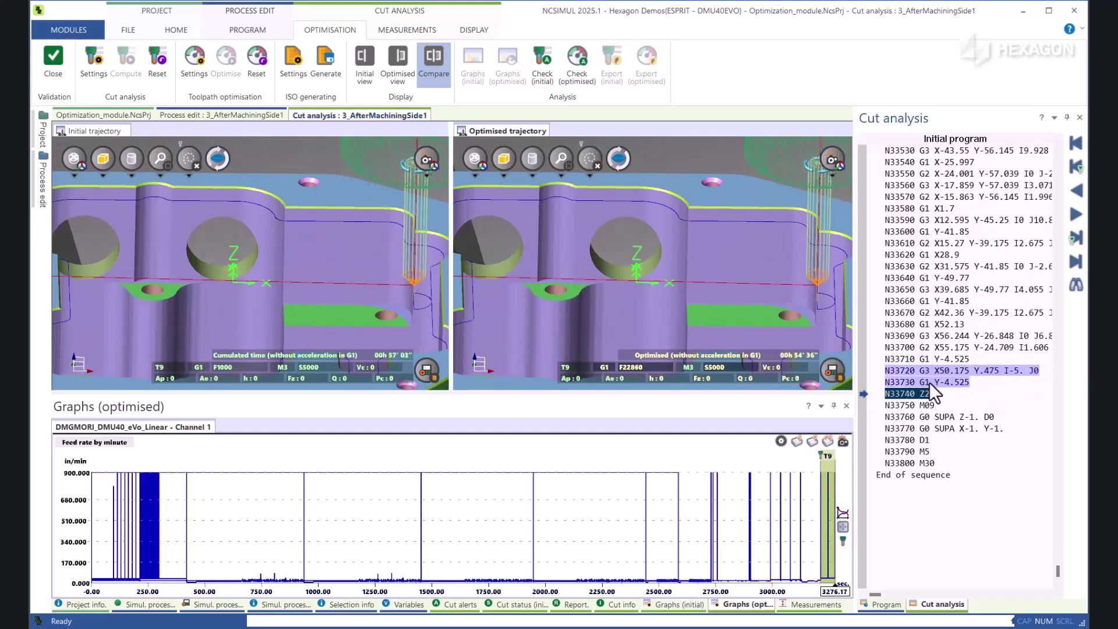
click(930, 383)
click(931, 380)
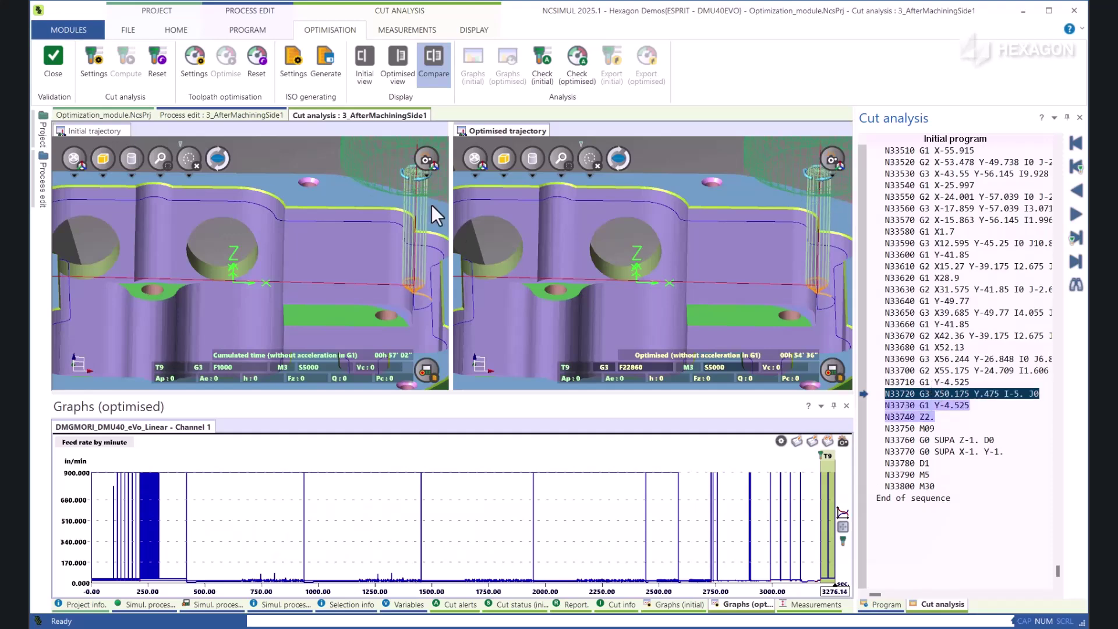
Step: Generate the optimised NC program and accept the generation report
click(334, 56)
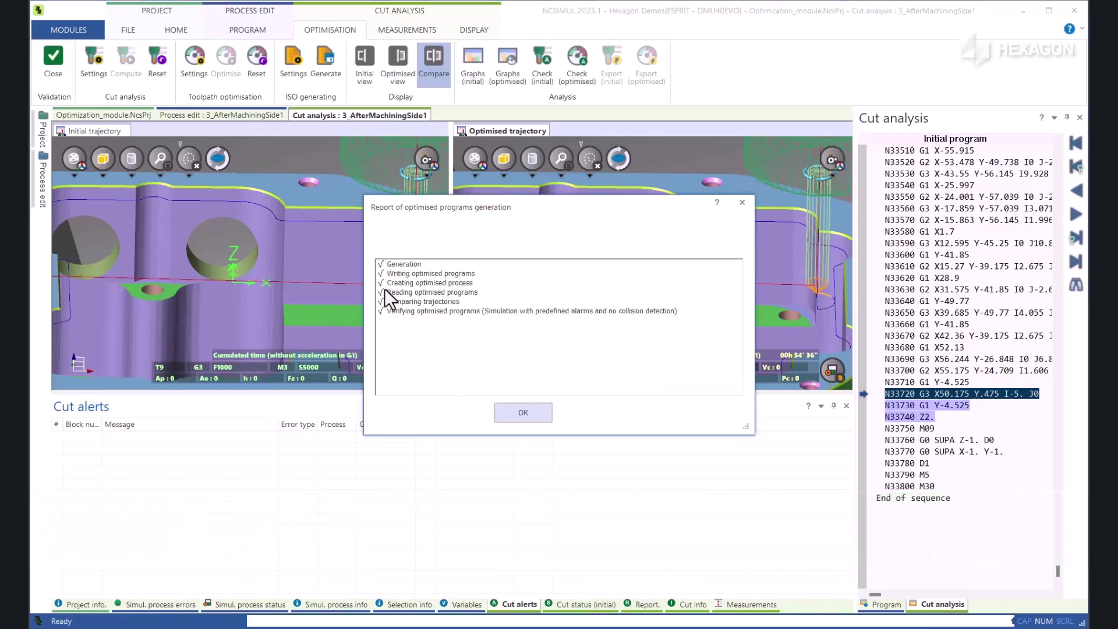
click(523, 412)
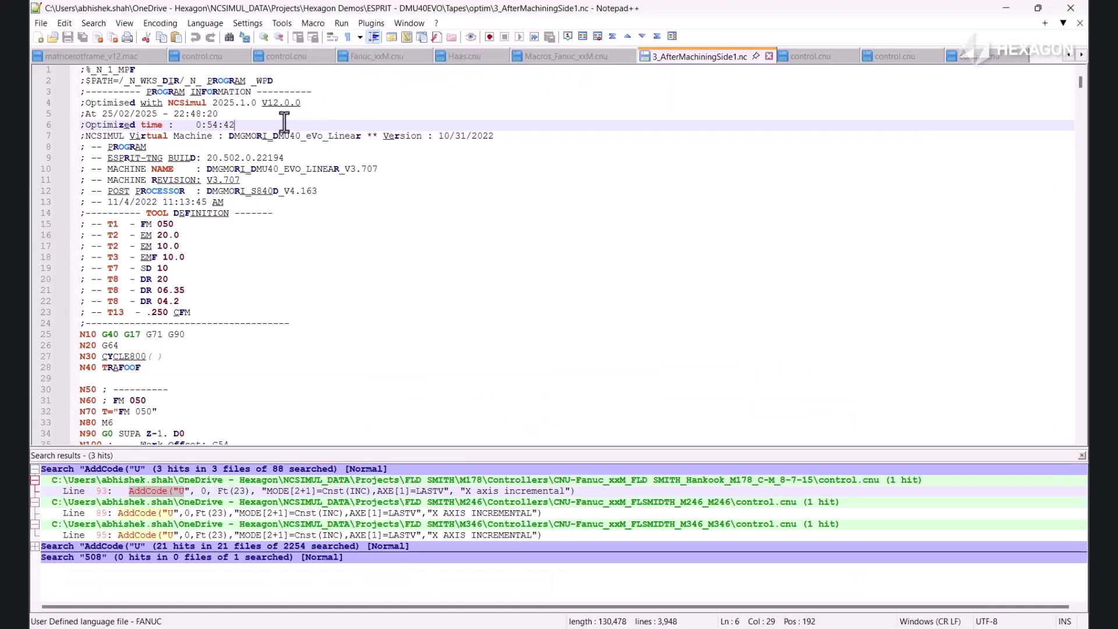
Step: In Notepad++, highlight the optimized time and virtual machine lines in the header of 3_AfterMachiningSide1.nc
drag(286, 125, 88, 123)
click(87, 123)
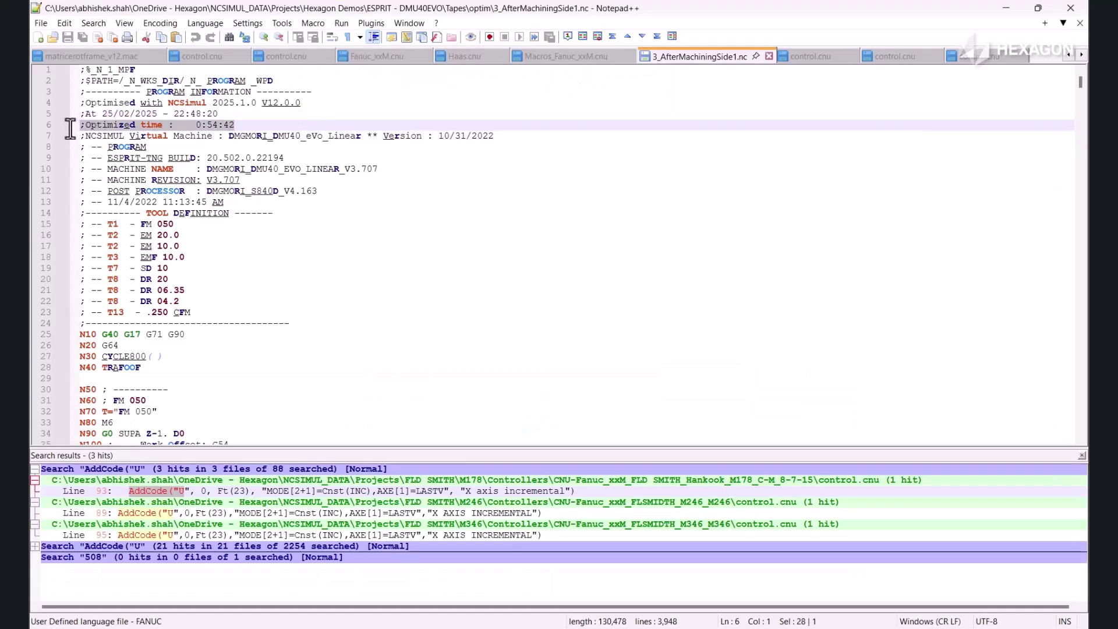
drag(494, 135, 80, 135)
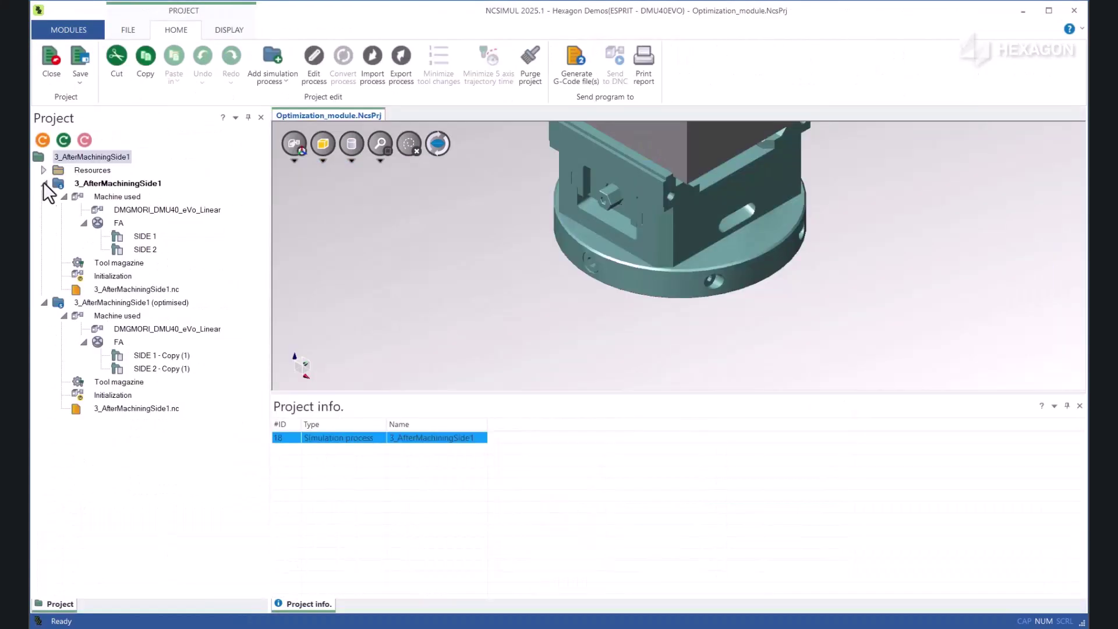
Step: Back in NCSIMUL, collapse both processes in the project tree and open 3_AfterMachiningSide1 (optimised) for editing
click(44, 183)
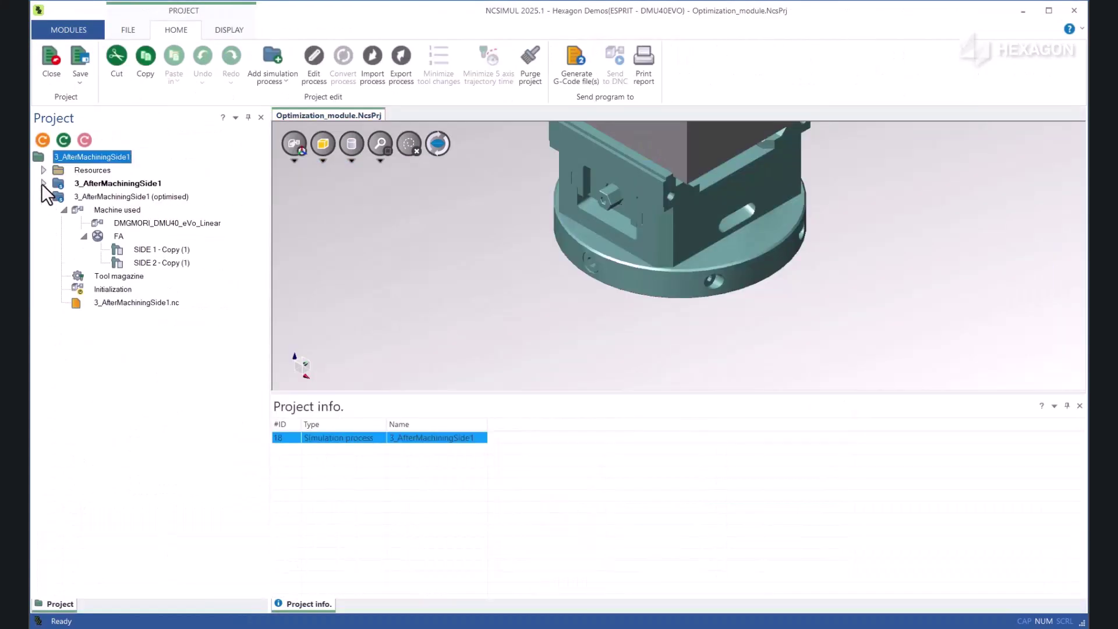
click(108, 196)
click(44, 196)
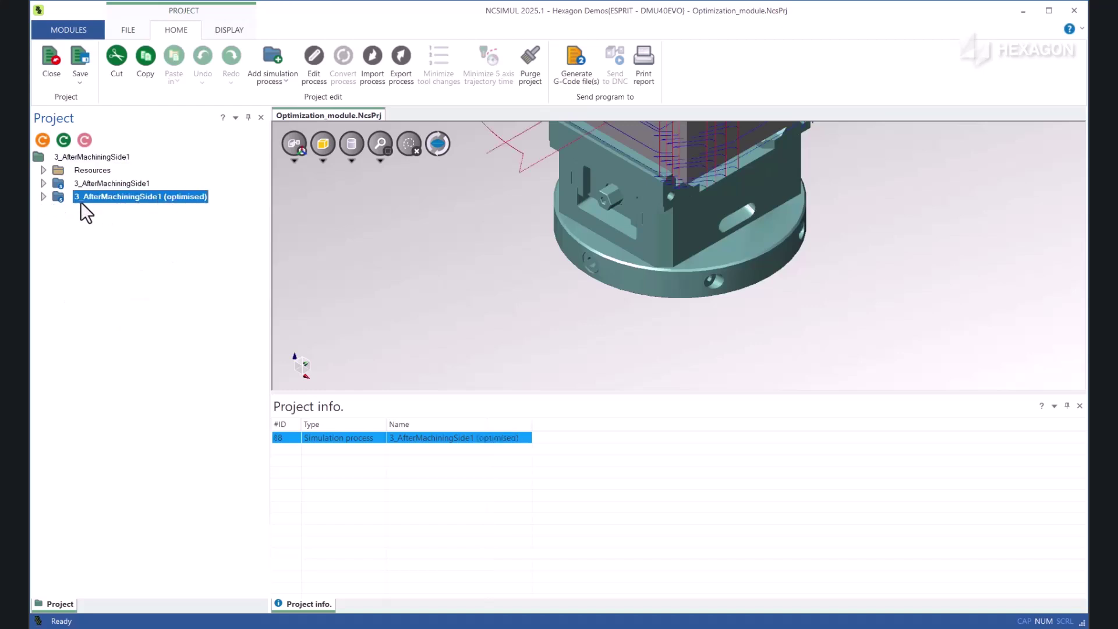
middle_drag(544, 215, 536, 346)
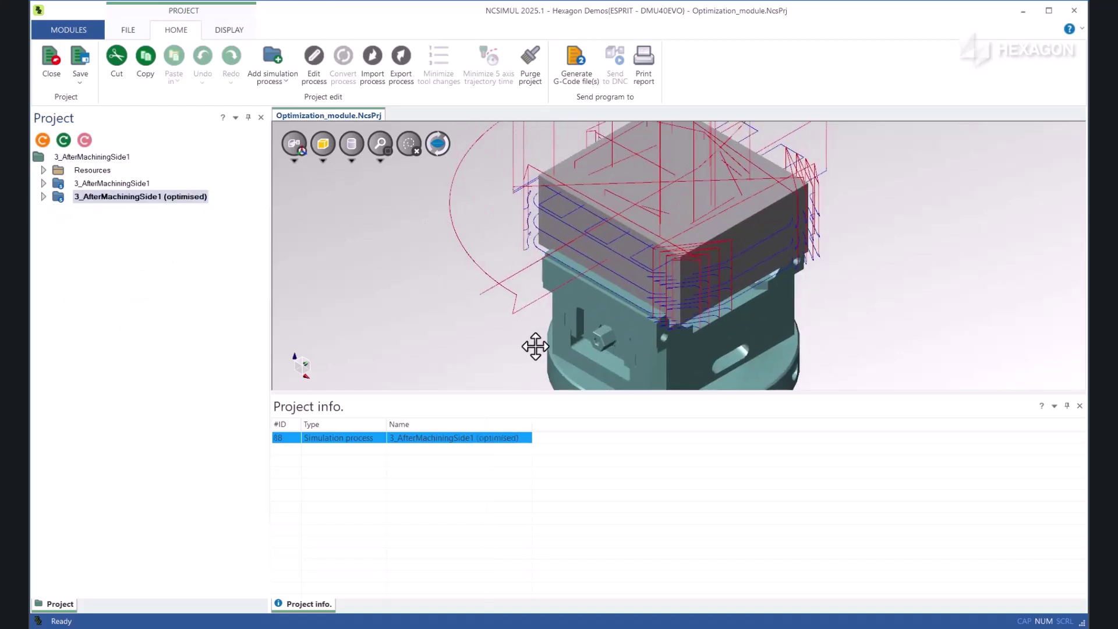
double_click(135, 198)
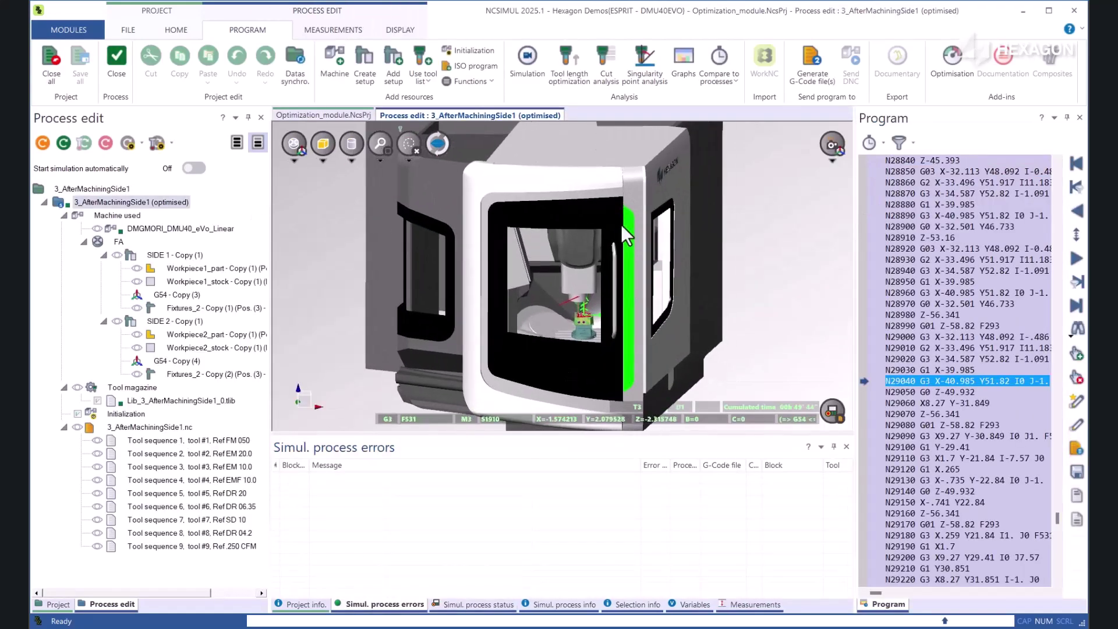
Step: Highlight the total time row in the optimisation synthesis of the selected operations
scroll(621, 239, up, 5)
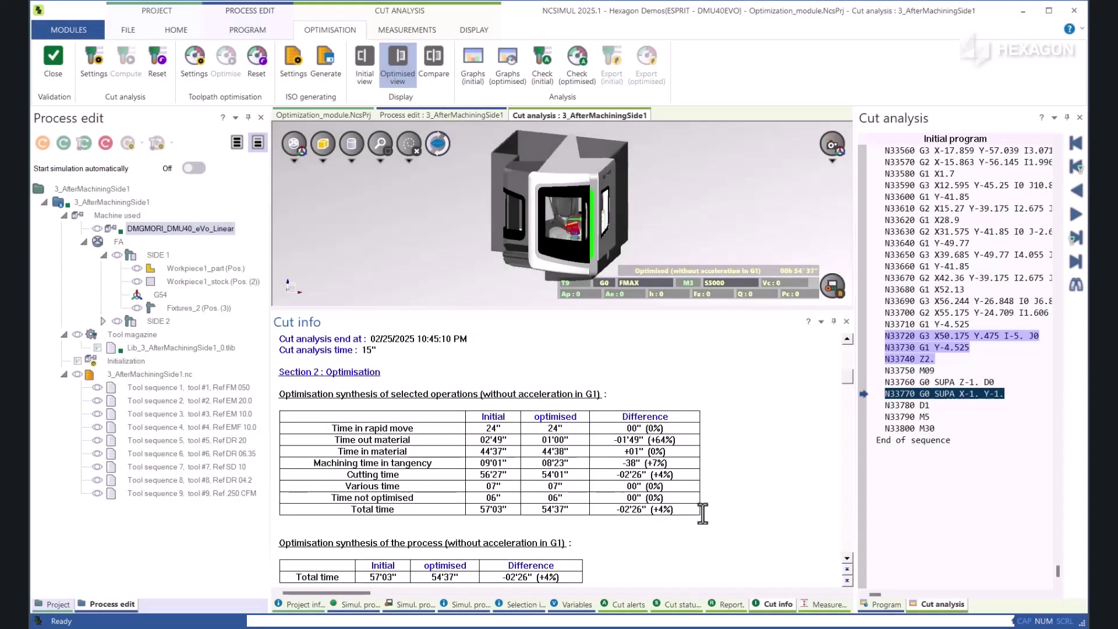
drag(701, 512, 495, 510)
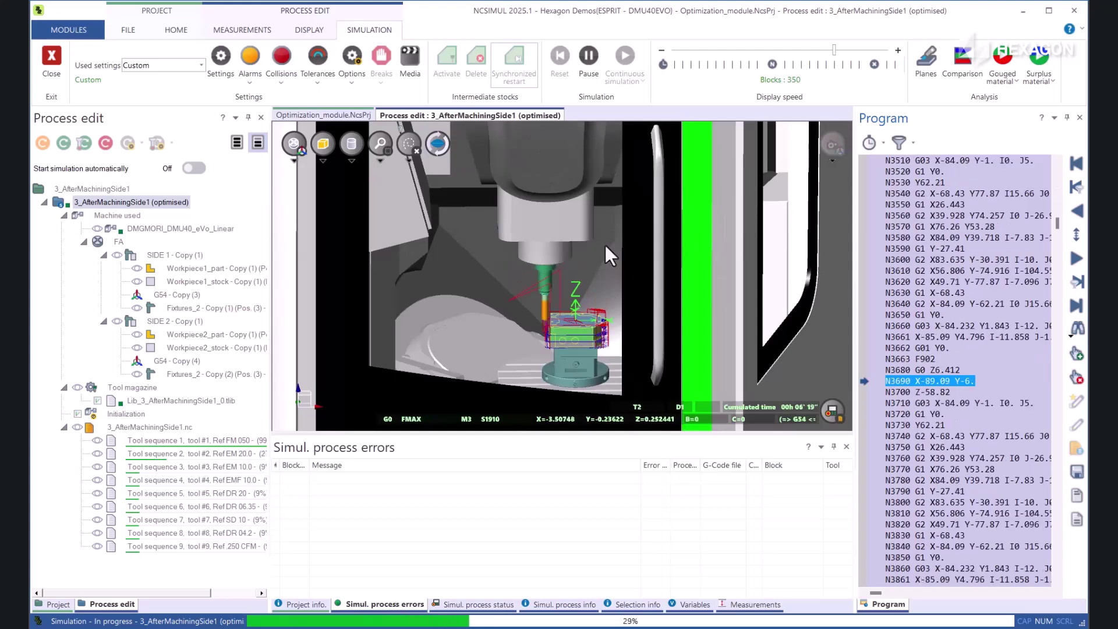
Step: Follow the simulation of the optimised process up close to its end and open the Comparison analysis of the machined part
scroll(608, 250, up, 1)
mouse_move(619, 285)
middle_down()
mouse_move(612, 222)
mouse_move(617, 268)
middle_up()
scroll(612, 222, up, 5)
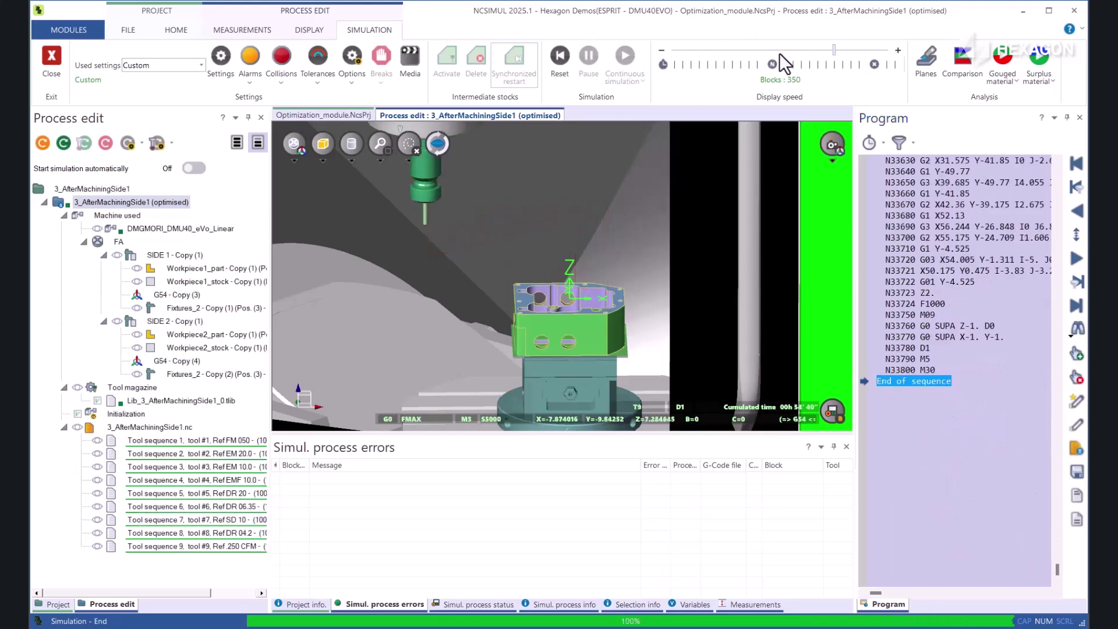
click(964, 70)
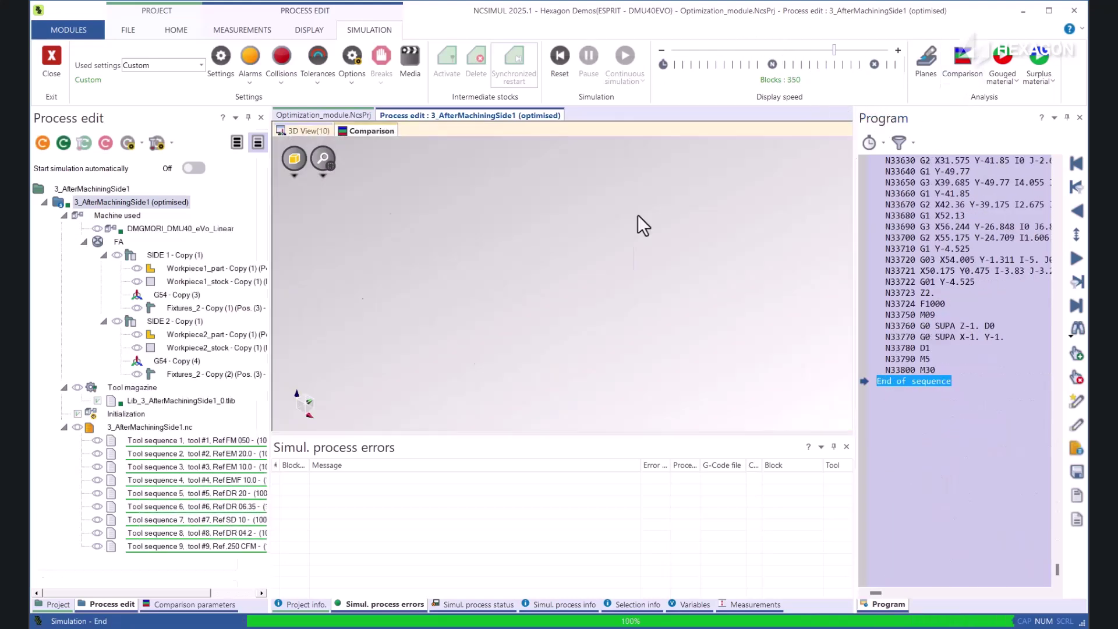
drag(535, 278, 898, 142)
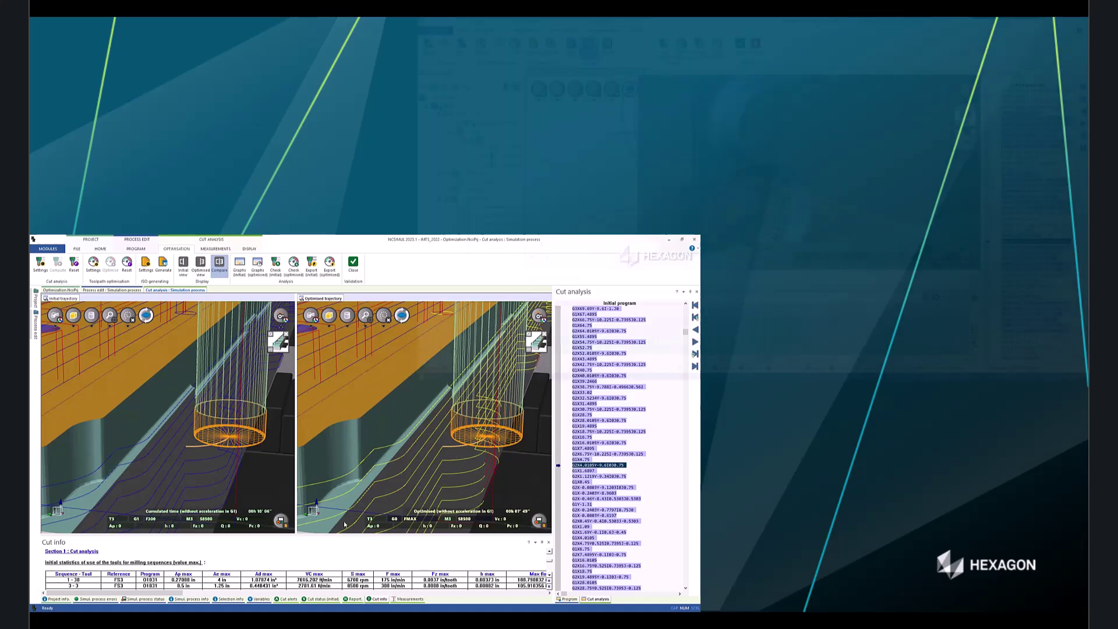
drag(339, 445, 340, 436)
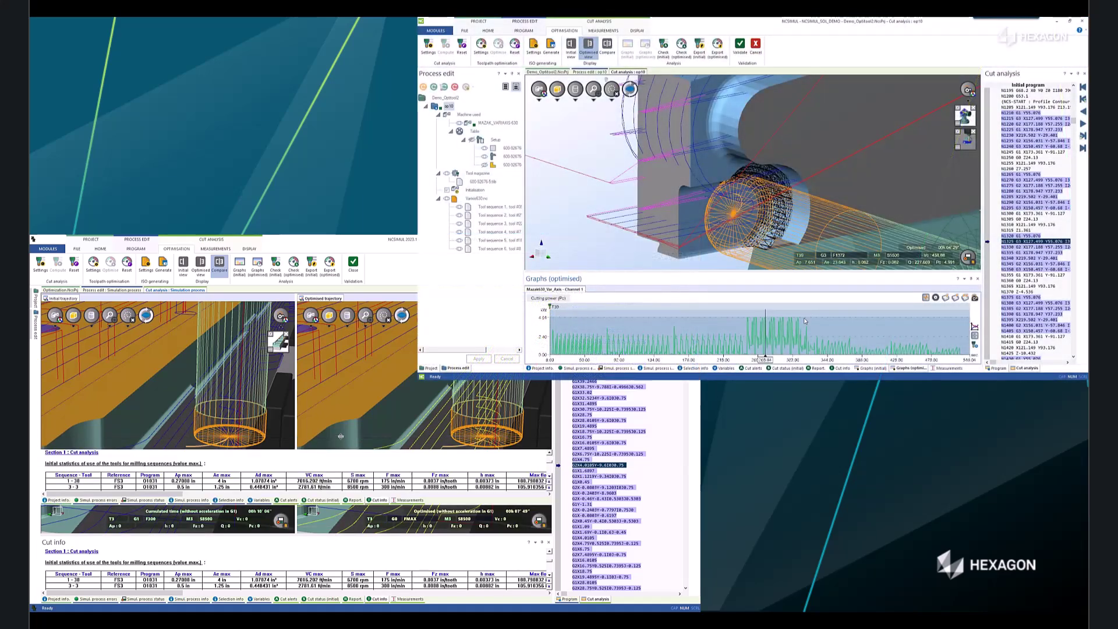
click(555, 300)
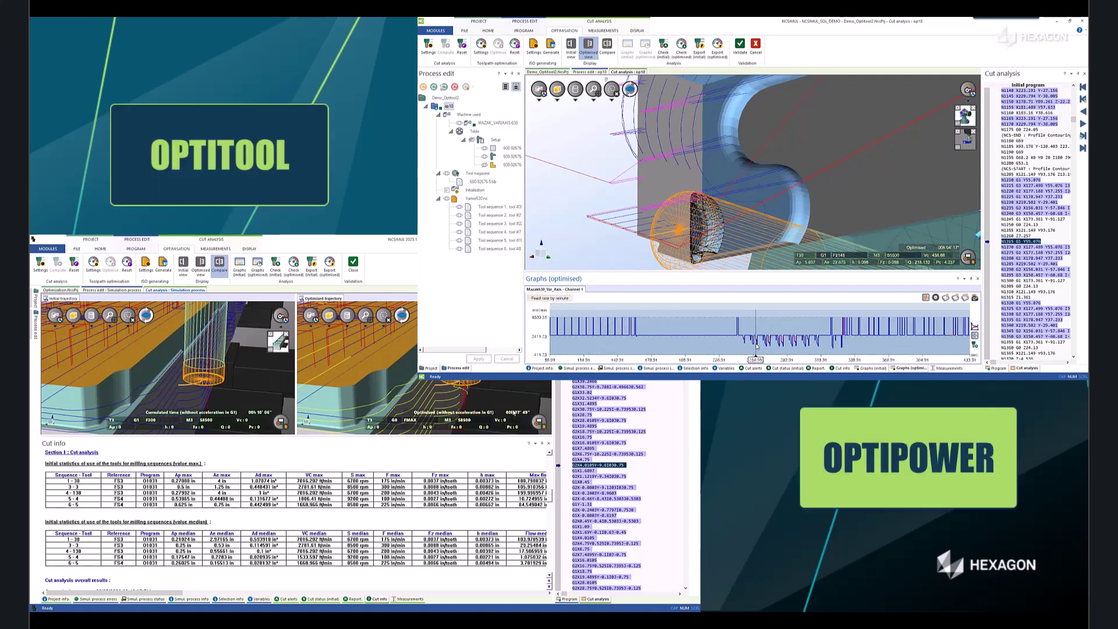
scroll(756, 347, up, 3)
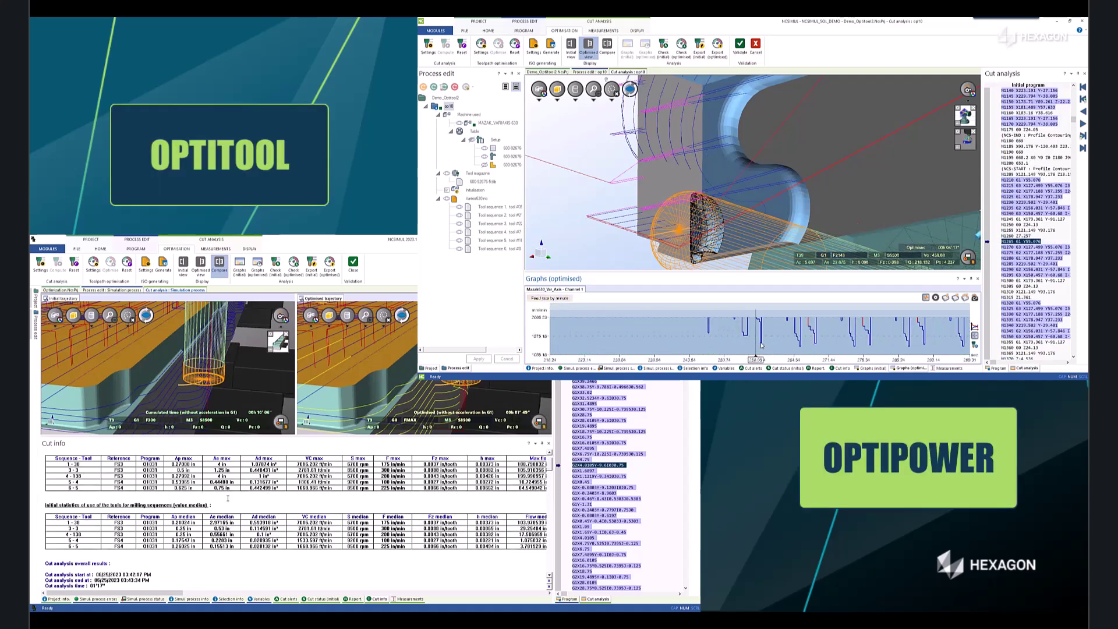